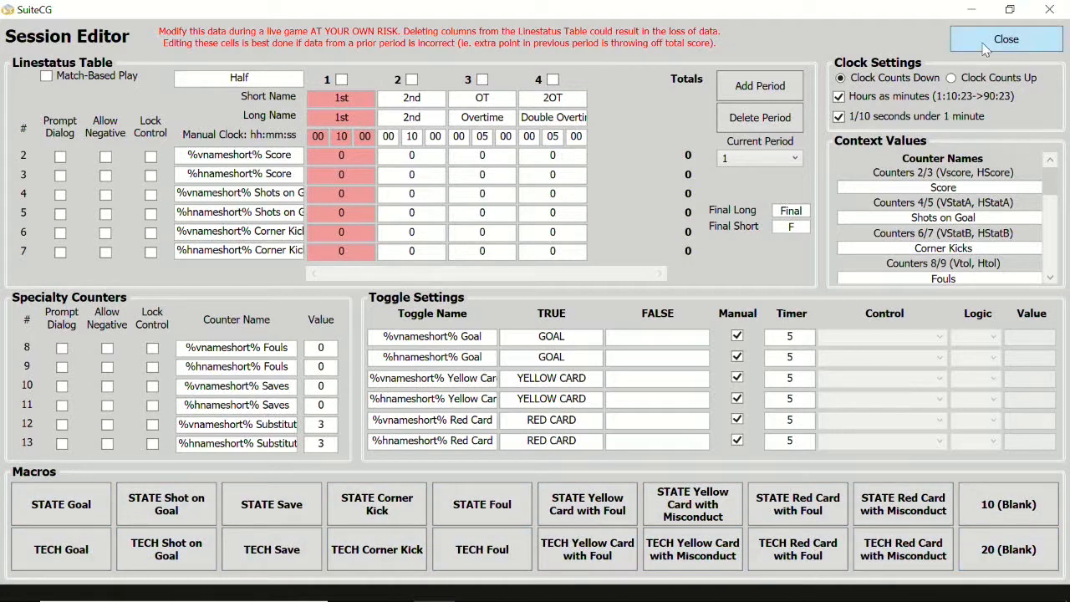
- In the Session Editor, make the STATE Goal macro require confirmation with the message "SuiteCG Rocks!"
left_click(995, 40)
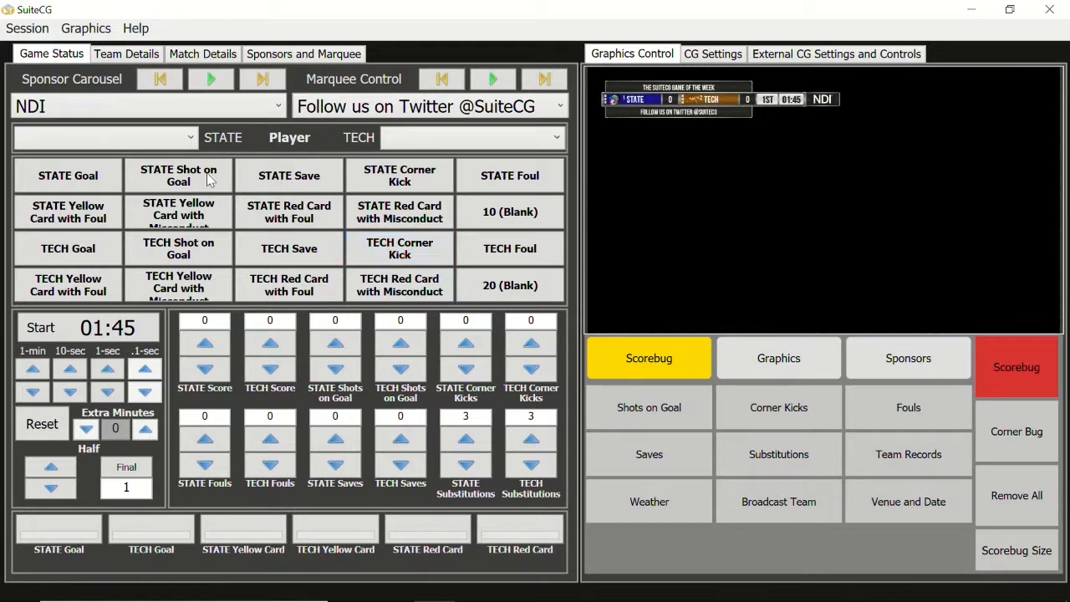
left_click(27, 29)
left_click(44, 117)
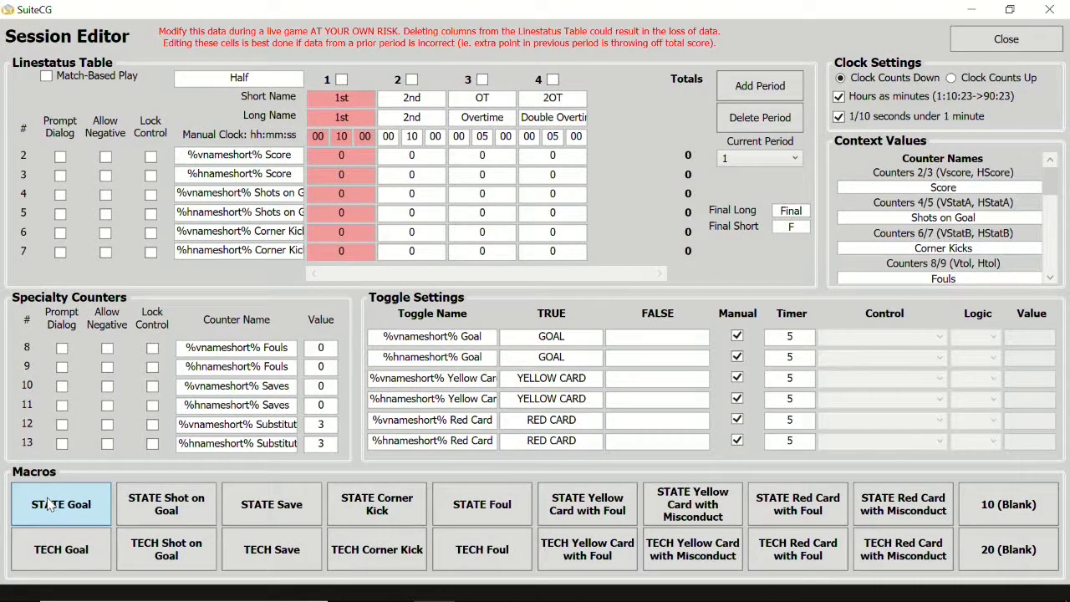
left_click(50, 504)
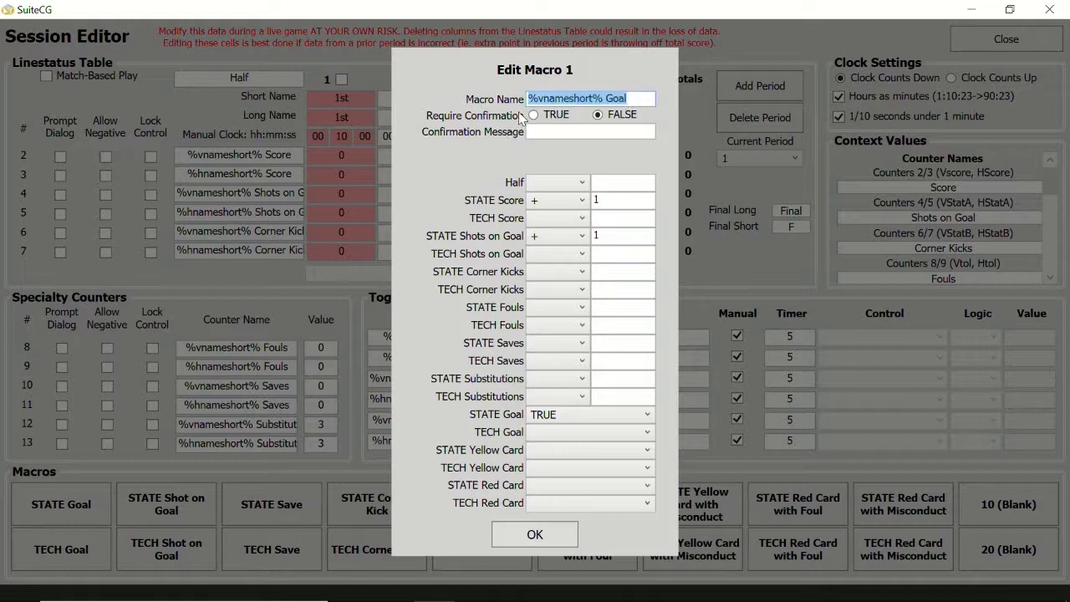
double_click(543, 100)
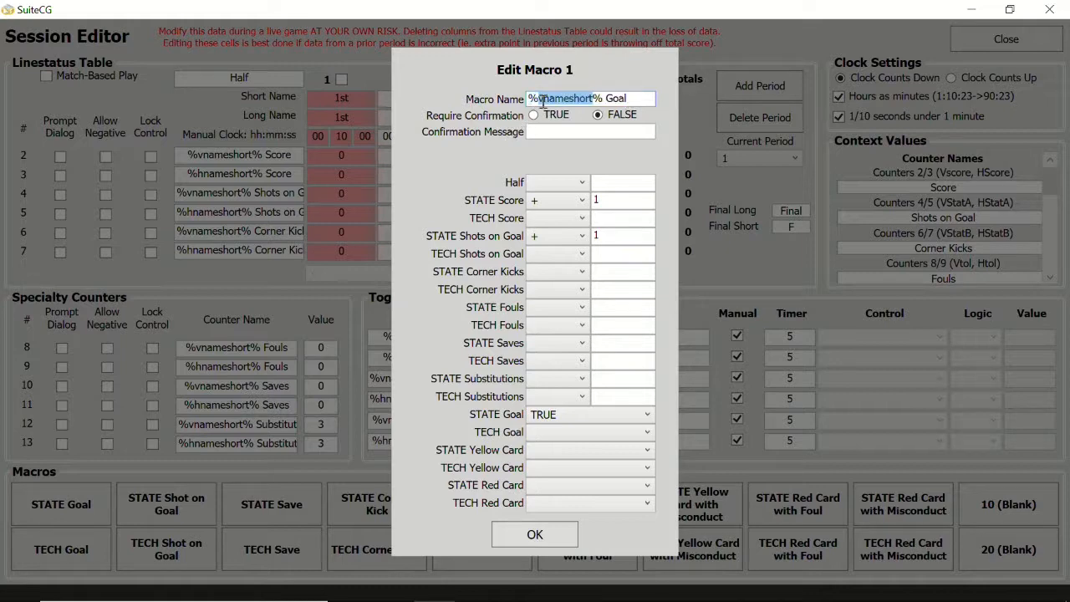
left_click(568, 132)
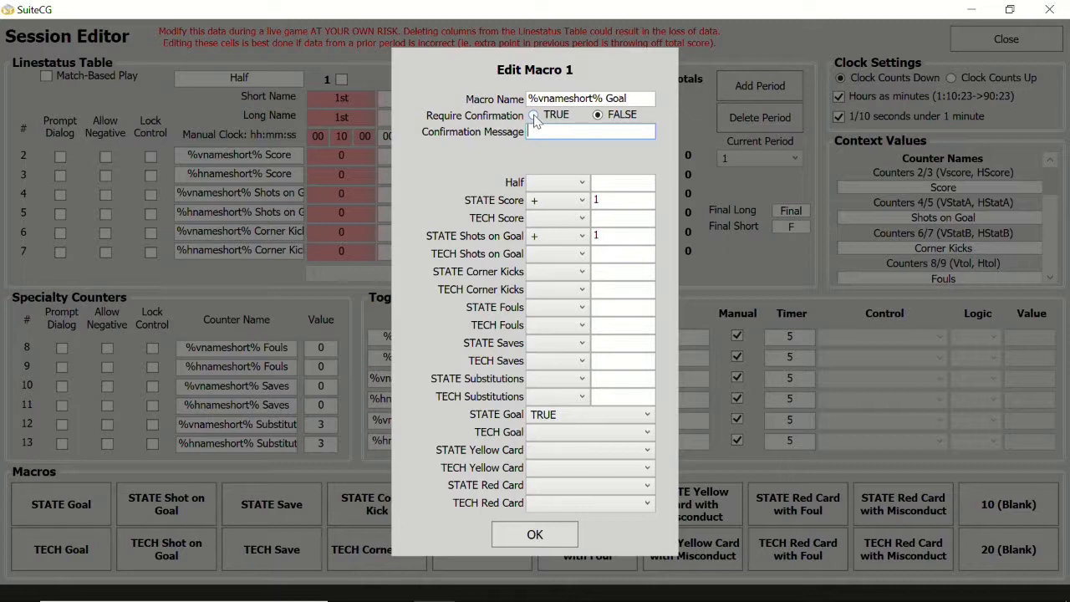
left_click(534, 117)
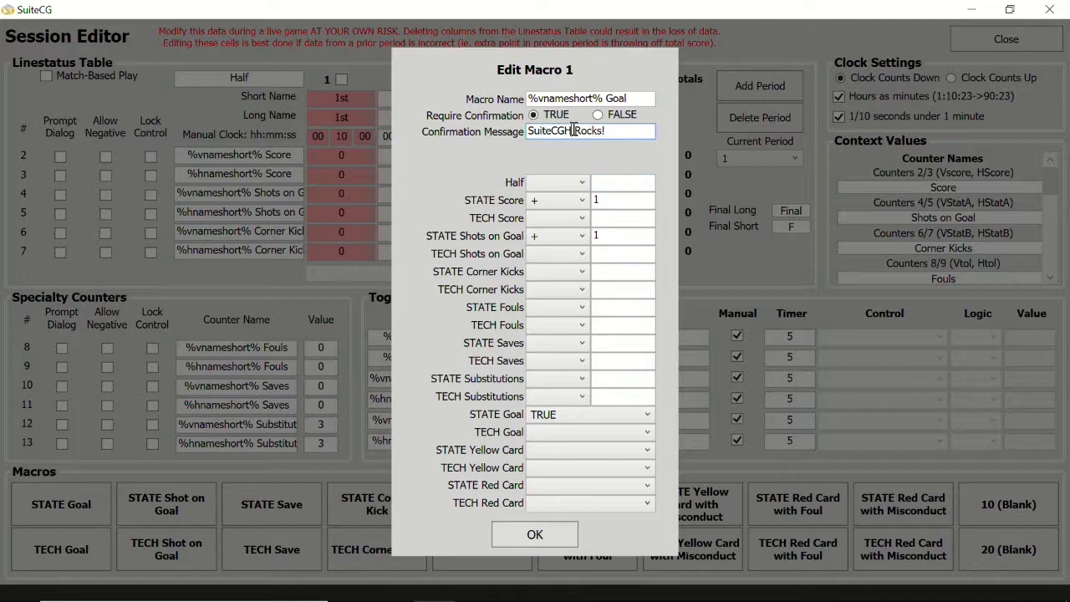
key("BackSpace")
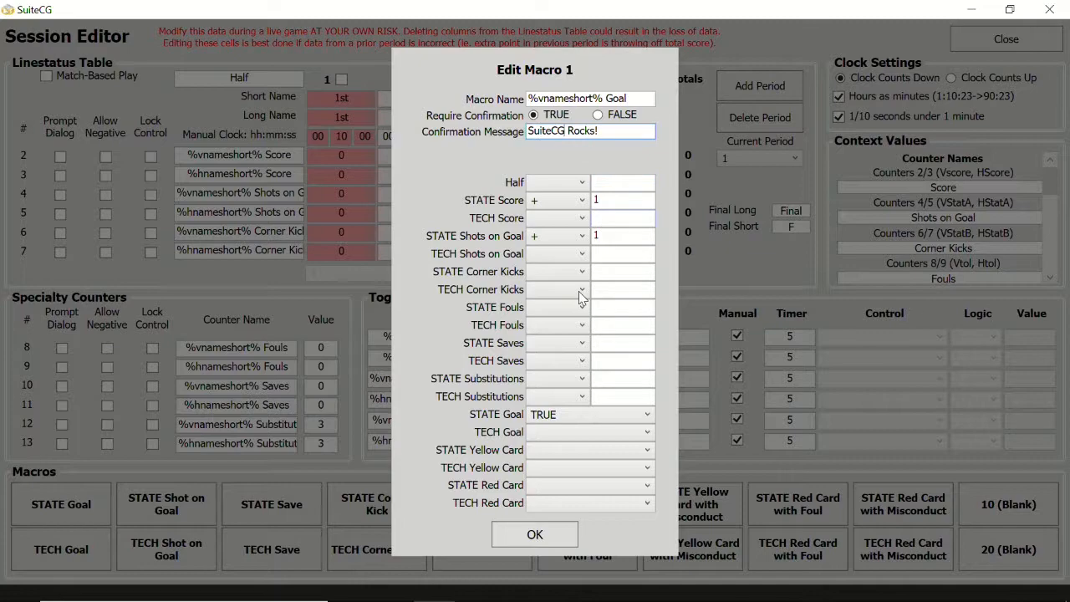
left_click(535, 535)
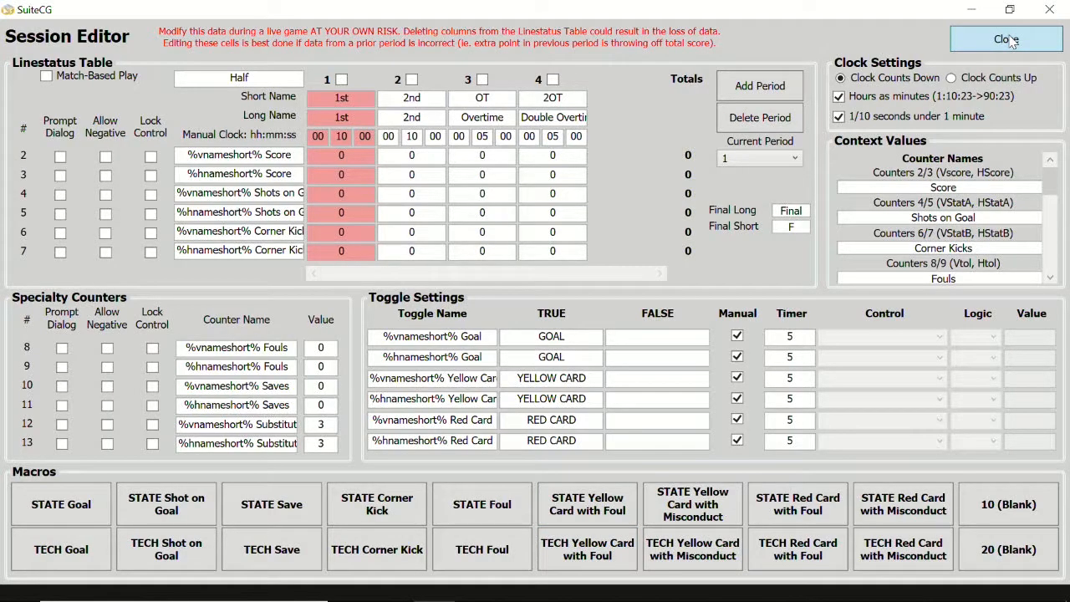
- Leave the Session Editor, run the STATE Goal macro and accept its confirmation
left_click(1006, 39)
left_click(75, 181)
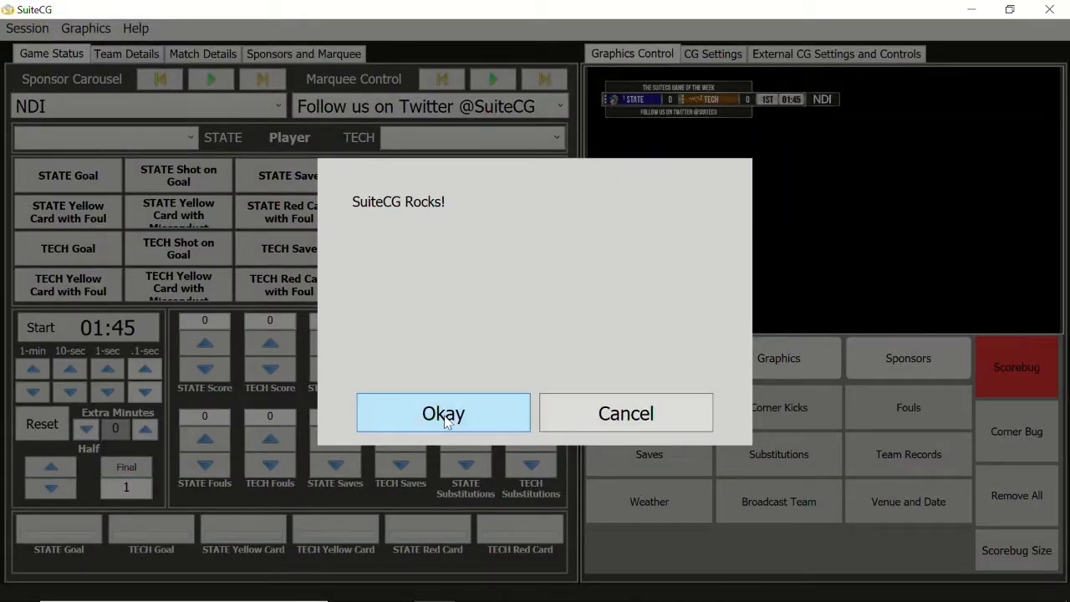
left_click(445, 419)
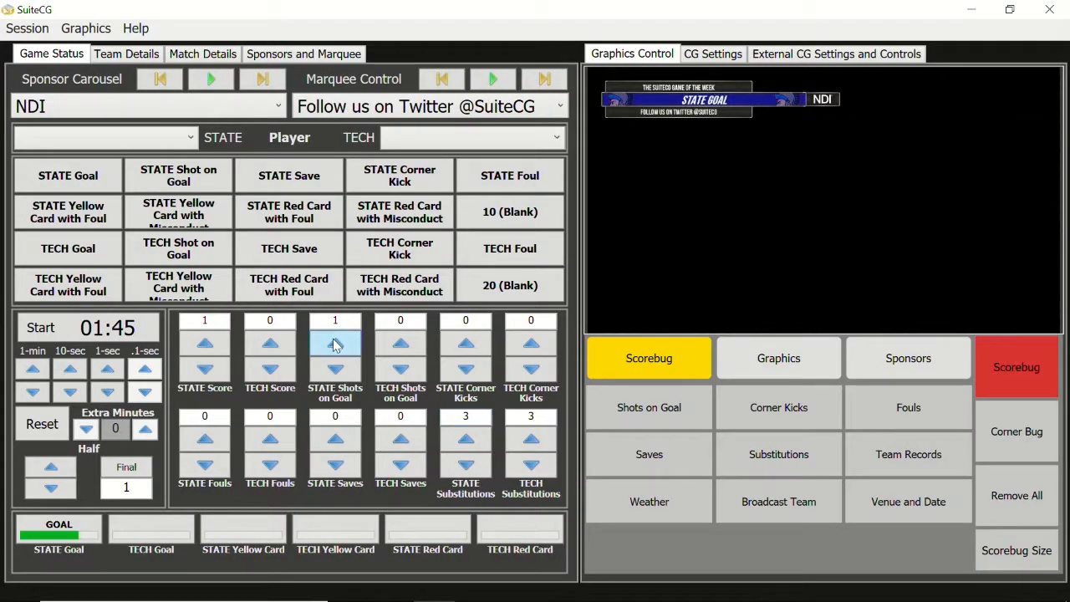
- Edit the STATE Goal macro so STATE Score uses "=" with a blank value, and set Require Confirmation to FALSE
left_click(28, 31)
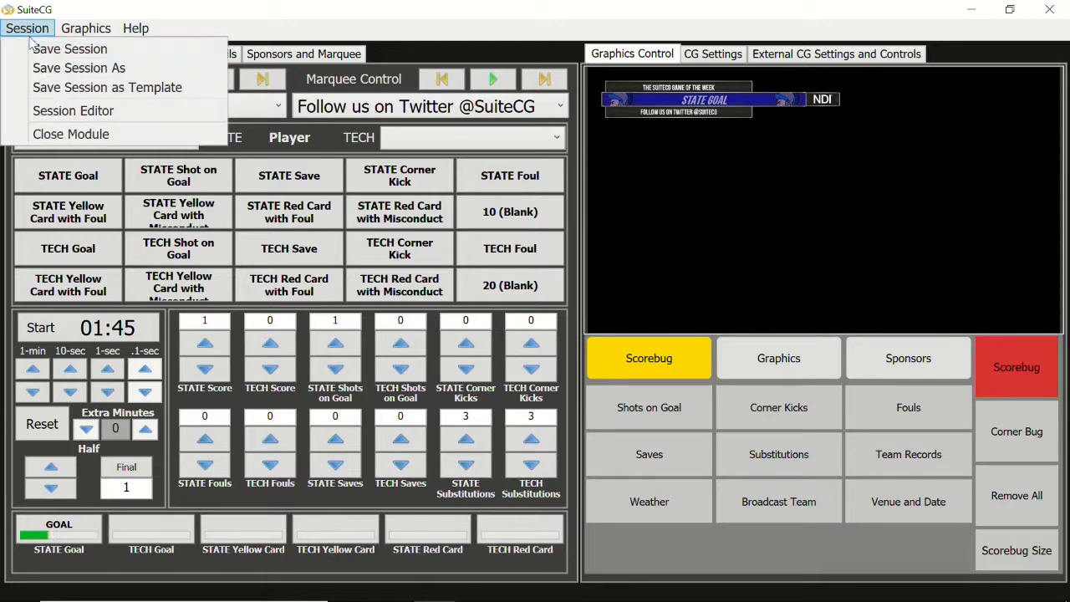
left_click(71, 115)
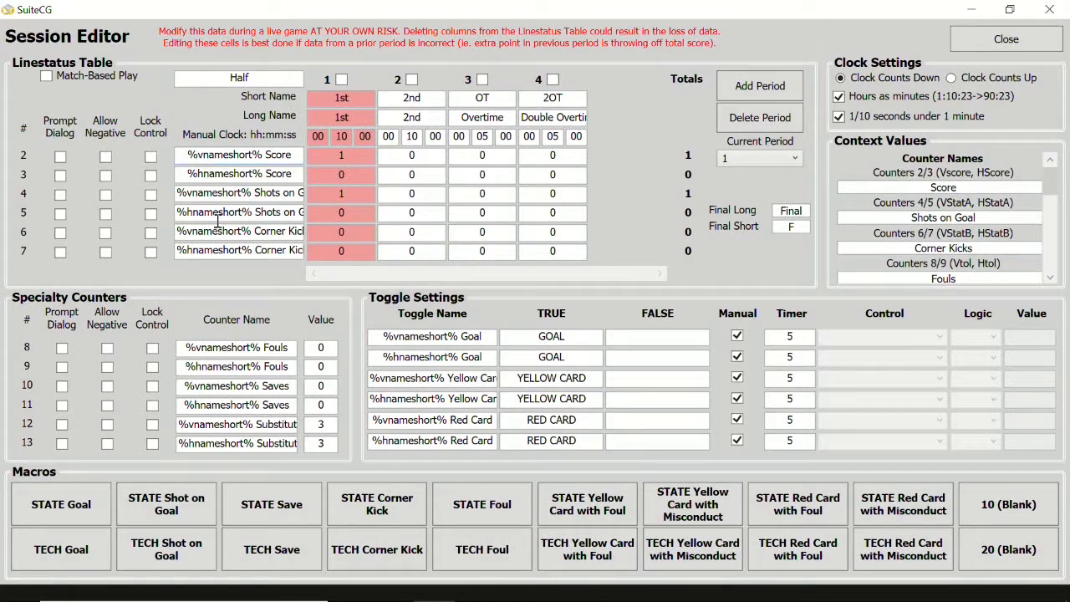
left_click(86, 500)
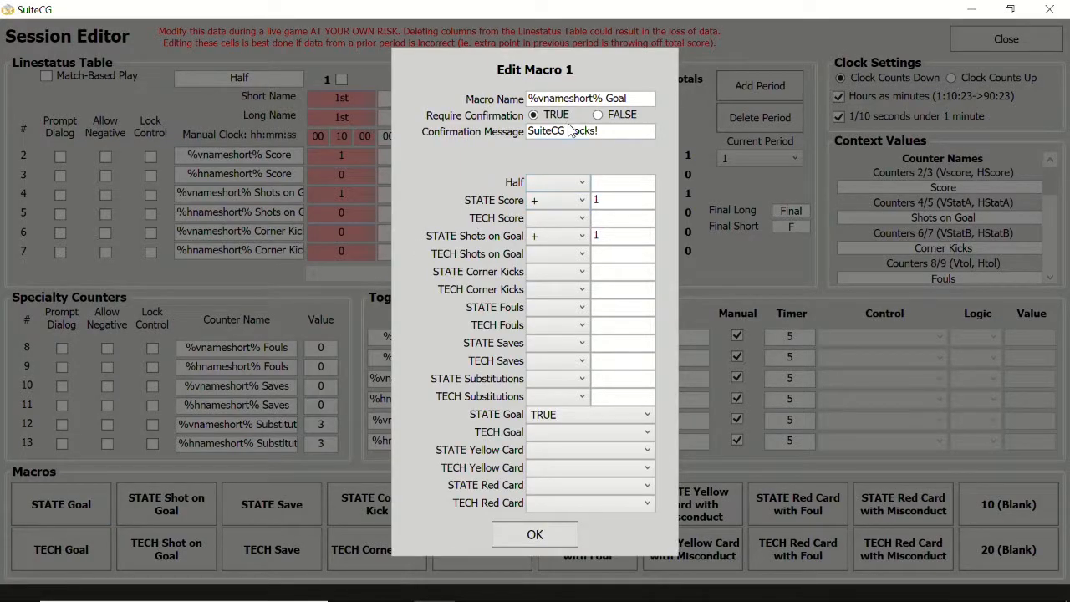
left_click(564, 219)
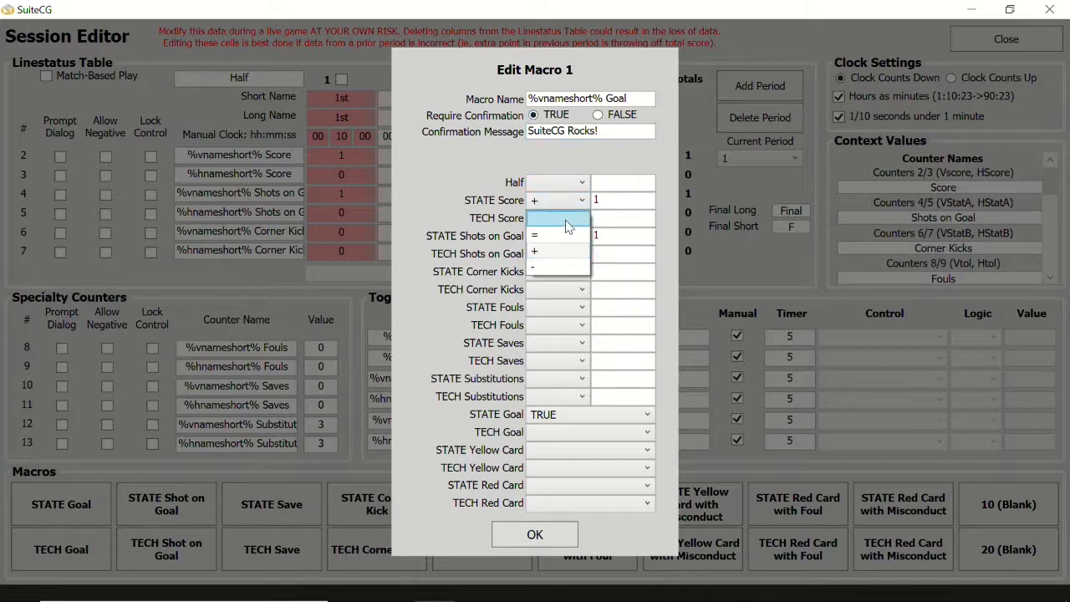
left_click(566, 223)
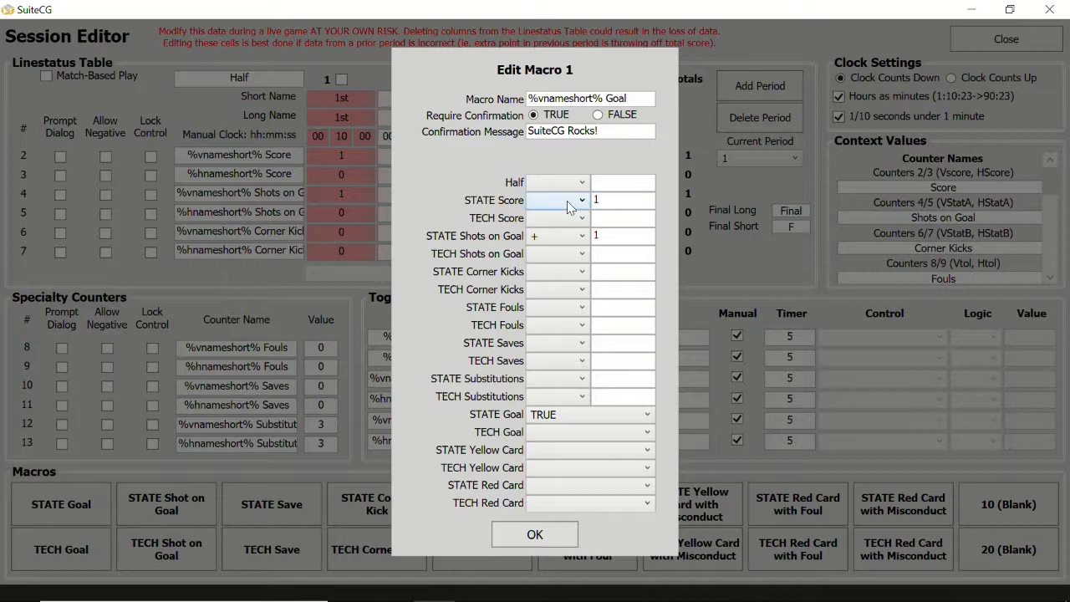
left_click(567, 207)
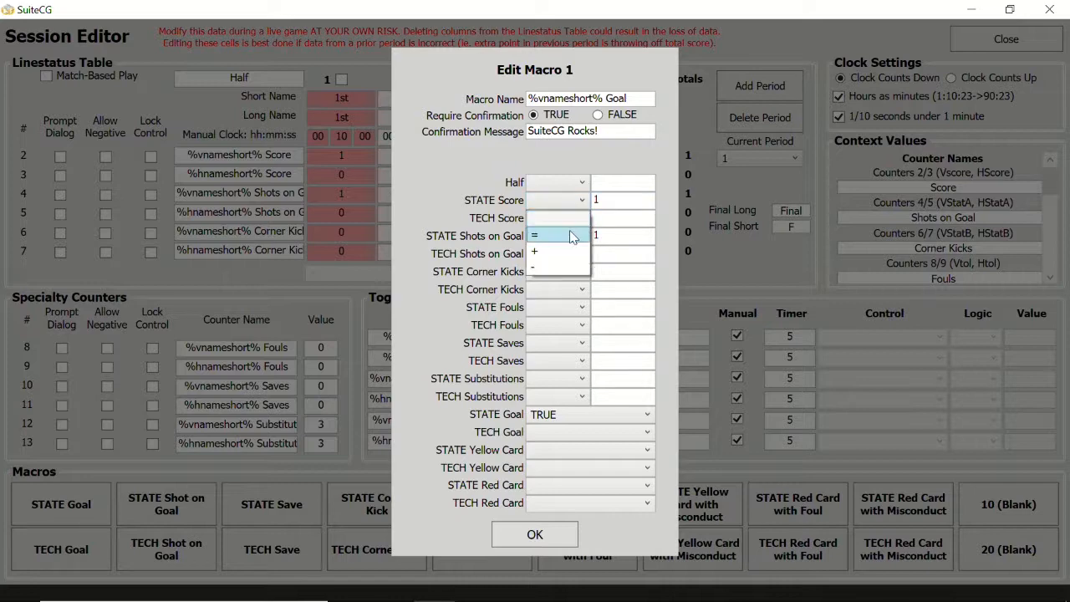
left_click(573, 235)
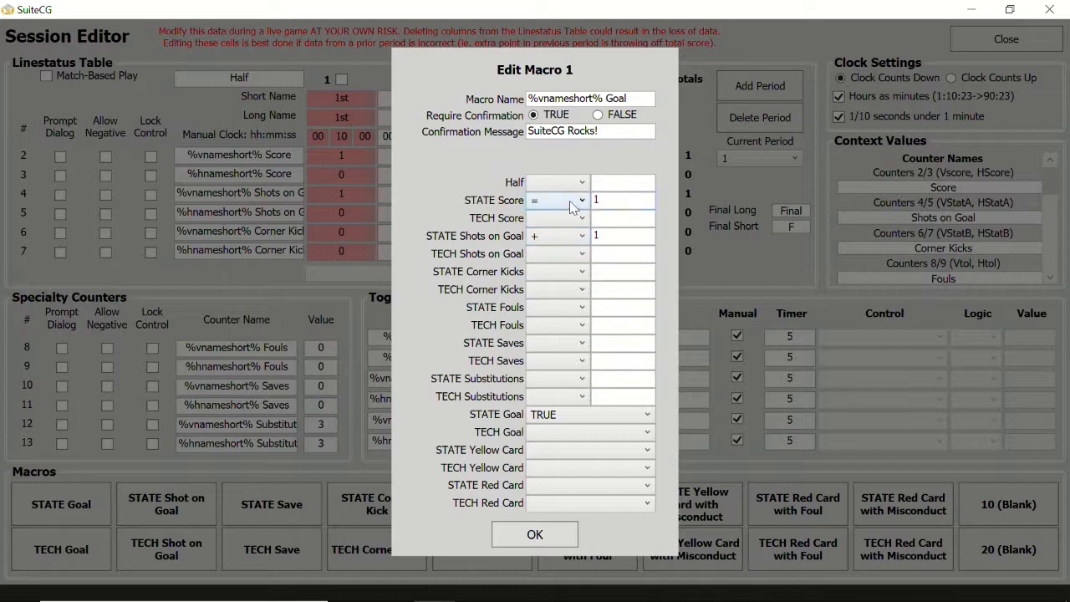
key("Tab")
key("BackSpace")
left_click(597, 115)
left_click(550, 537)
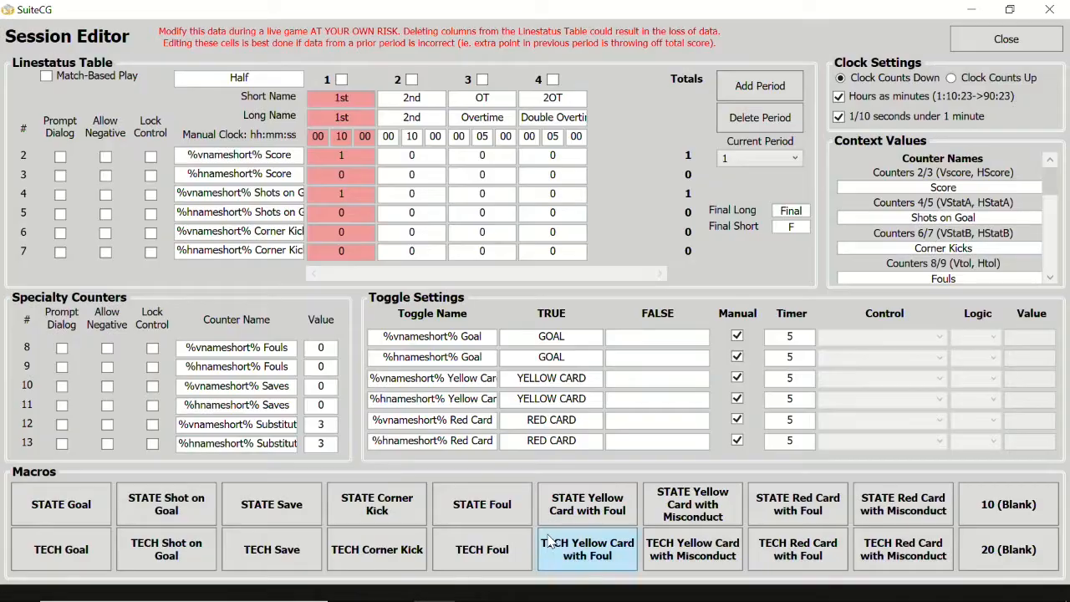
- Return to the game screen and run the STATE Goal macro, entering 6 for the STATE score
left_click(1006, 40)
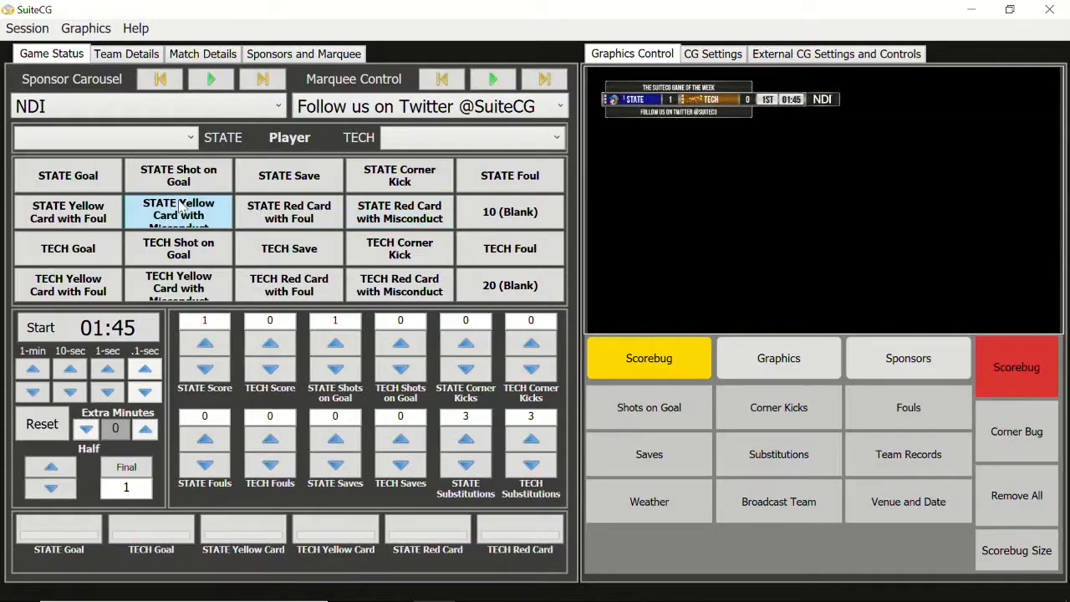
left_click(85, 179)
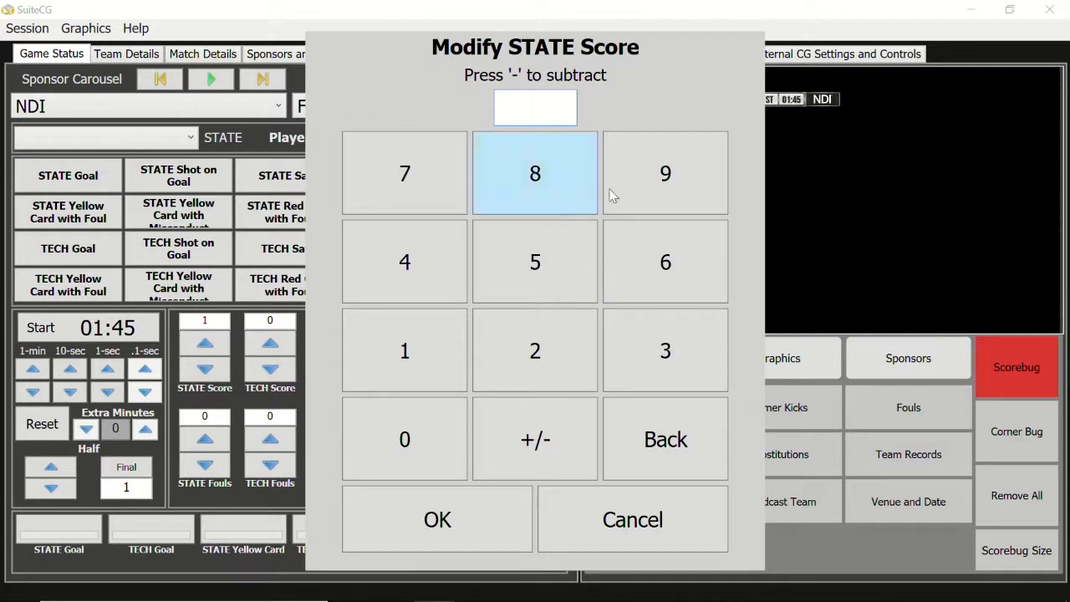
left_click(678, 274)
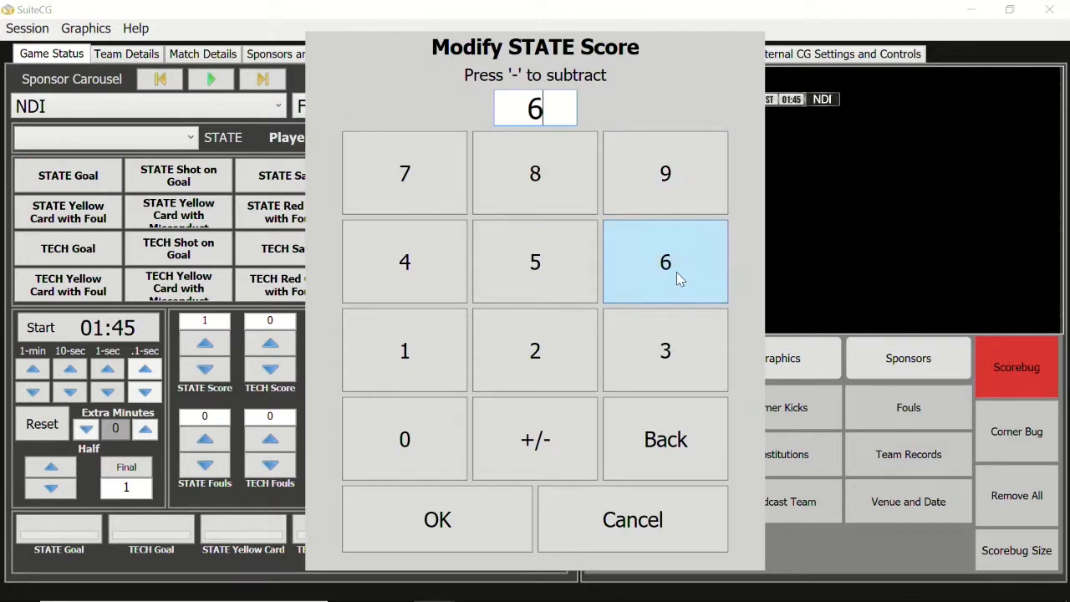
left_click(470, 514)
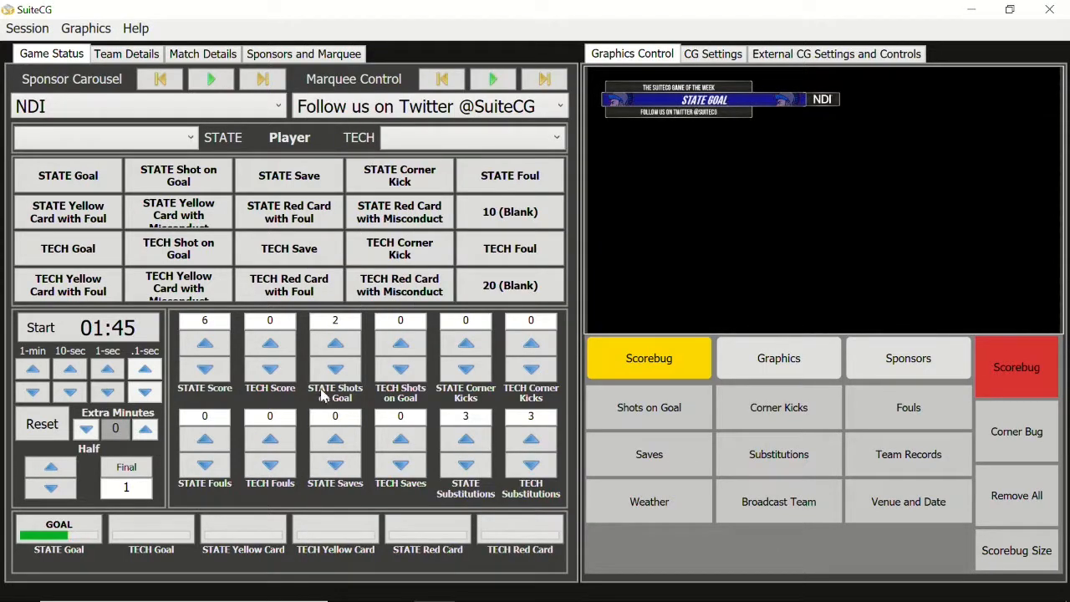
- Change the STATE Goal macro's STATE Score operation to "+" and leave its value blank
left_click(31, 30)
left_click(54, 113)
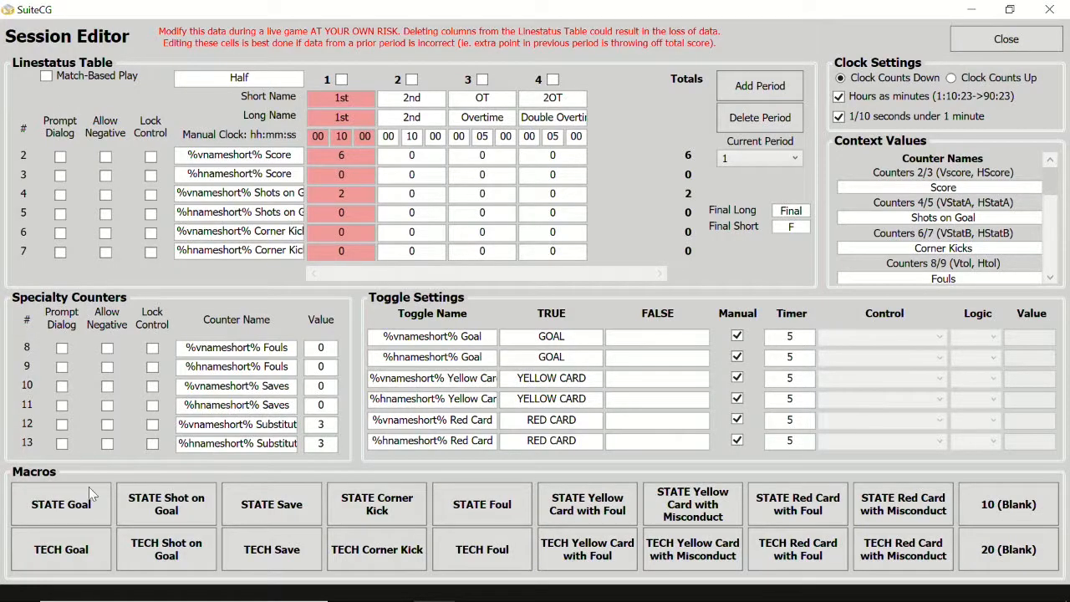
left_click(94, 512)
left_click(544, 201)
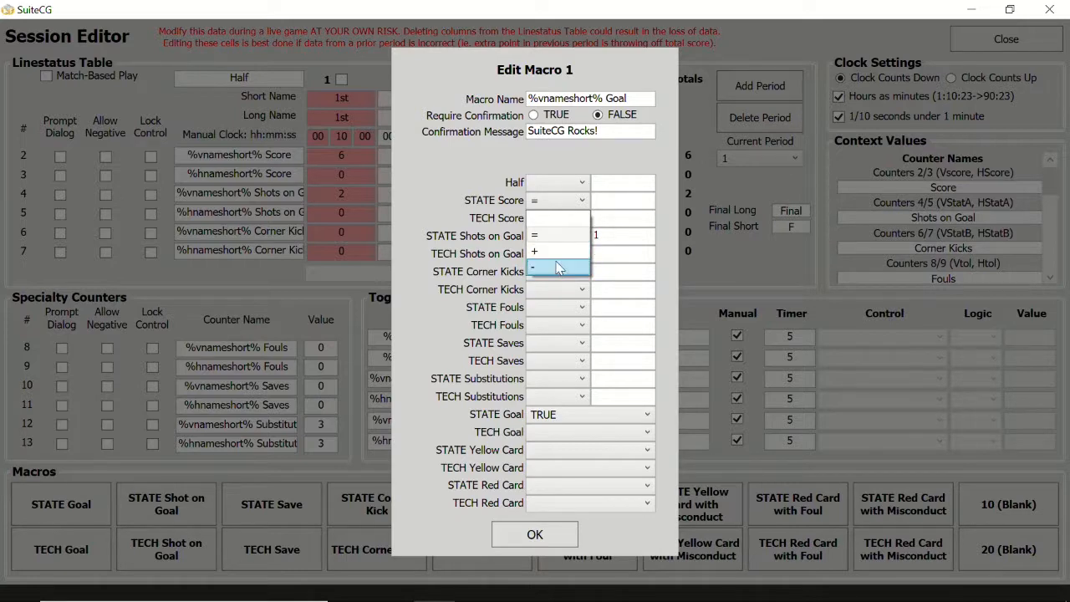
left_click(558, 252)
left_click(624, 201)
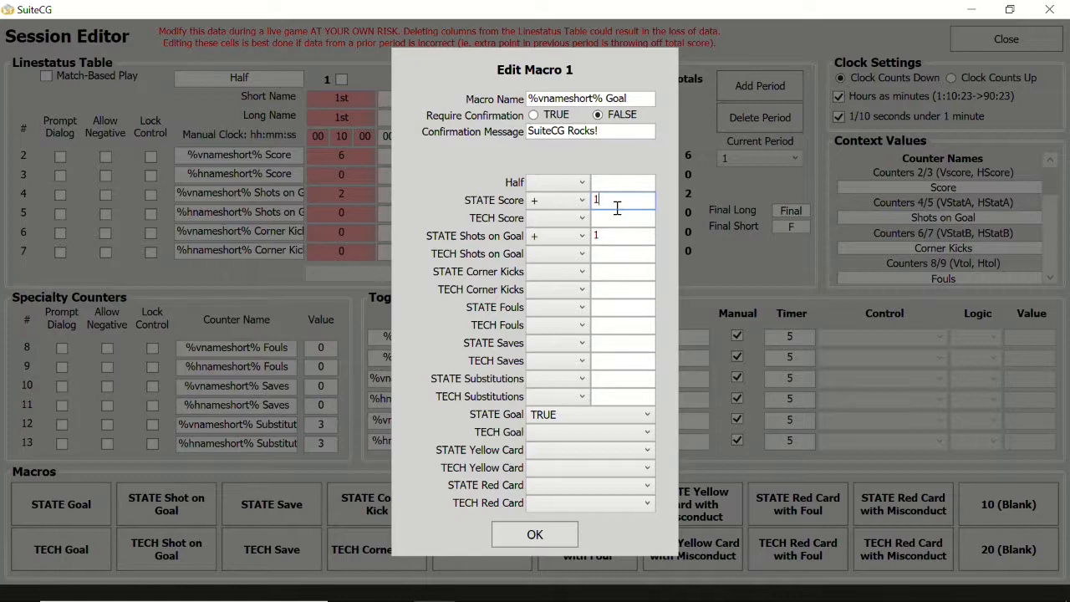
key("BackSpace")
left_click(551, 535)
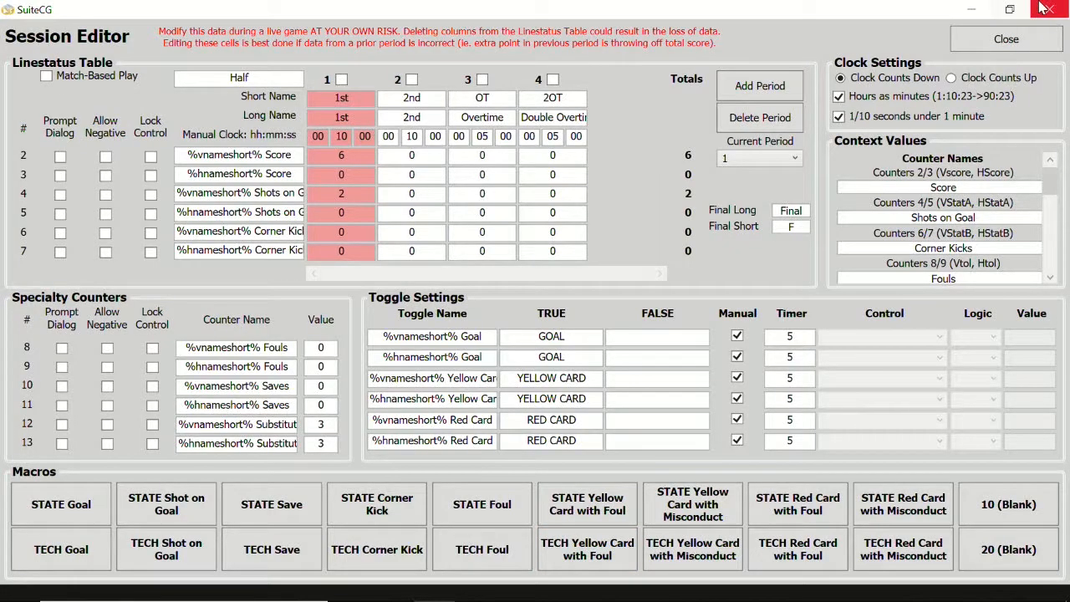
- Close the Session Editor and run the STATE Goal macro, adding 5 to the STATE score
left_click(1006, 40)
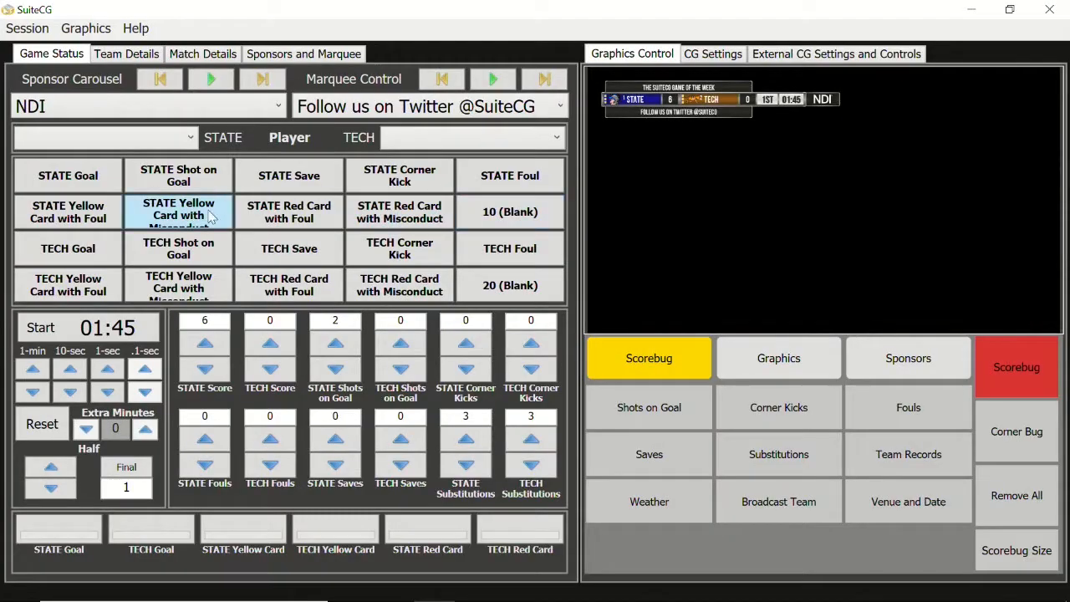
left_click(83, 184)
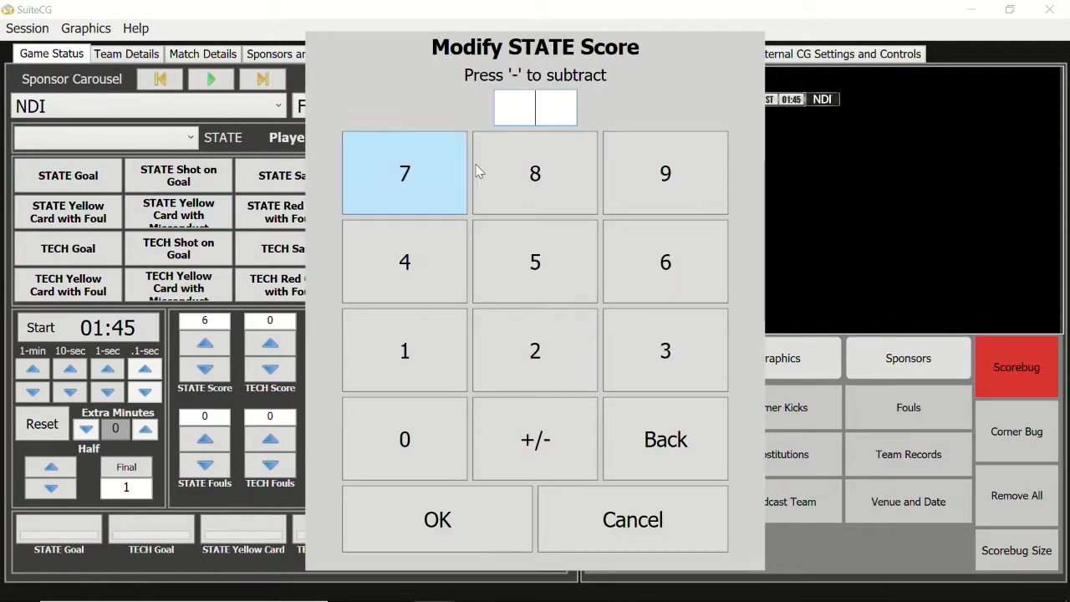
left_click(554, 281)
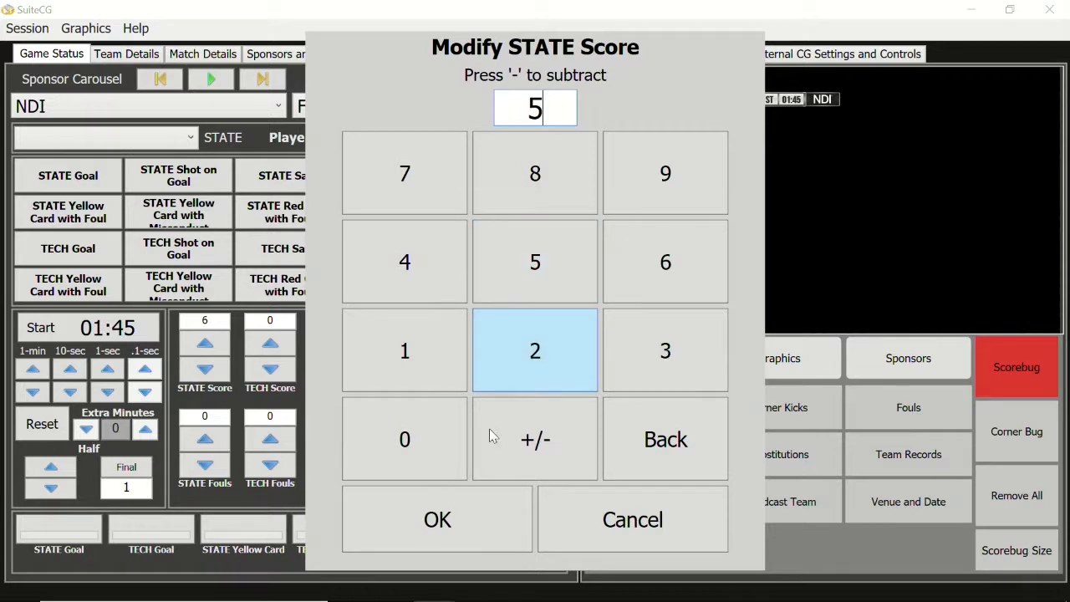
left_click(462, 521)
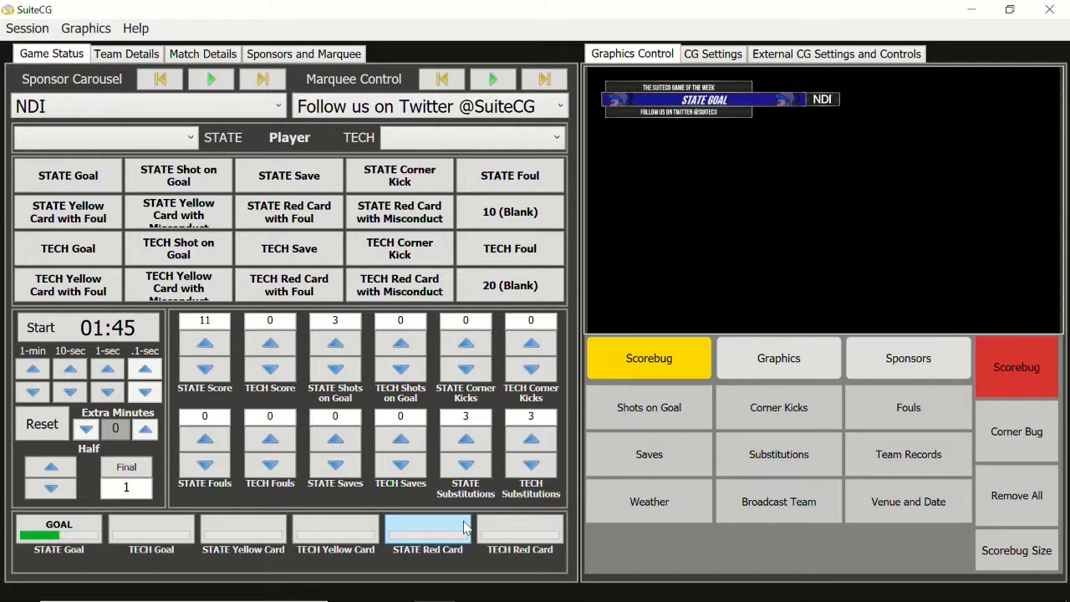
- Run the STATE Goal macro again, entering -4 to subtract from the STATE score
double_click(219, 321)
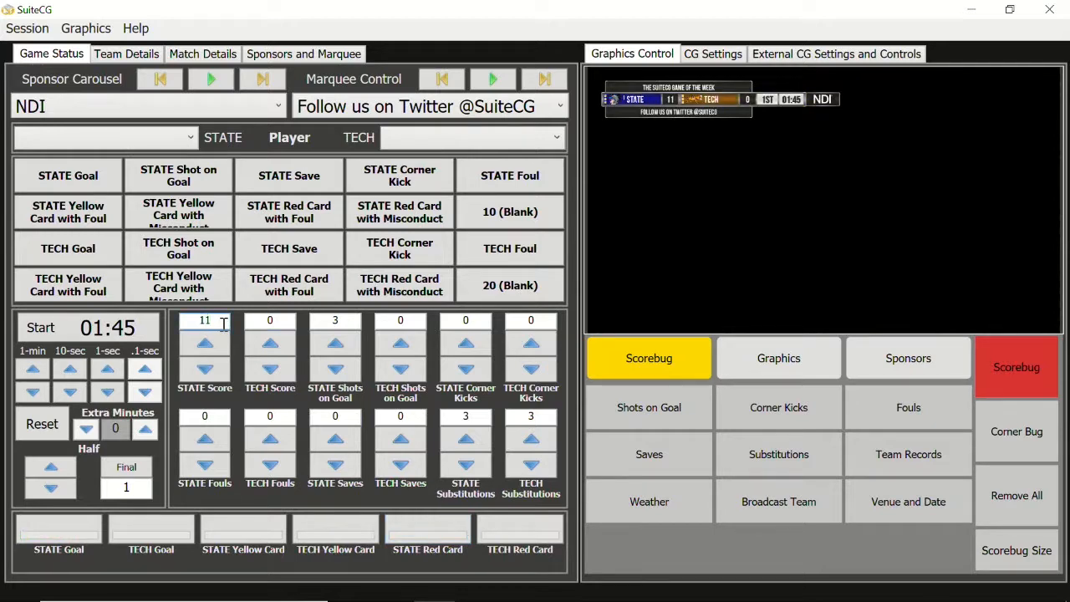
left_click(224, 324)
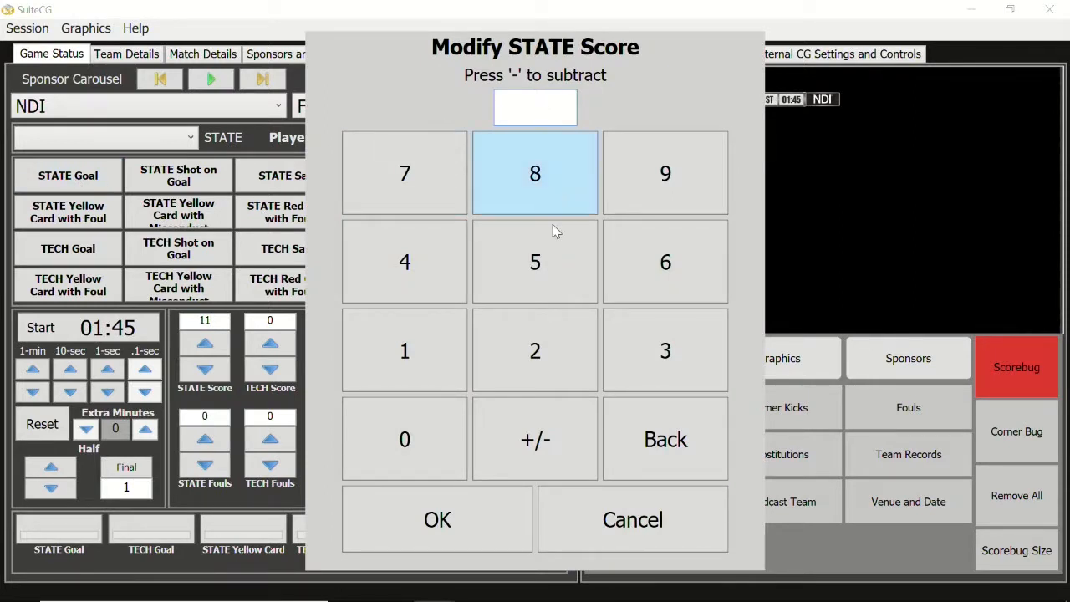
left_click(535, 440)
left_click(535, 440)
left_click(532, 440)
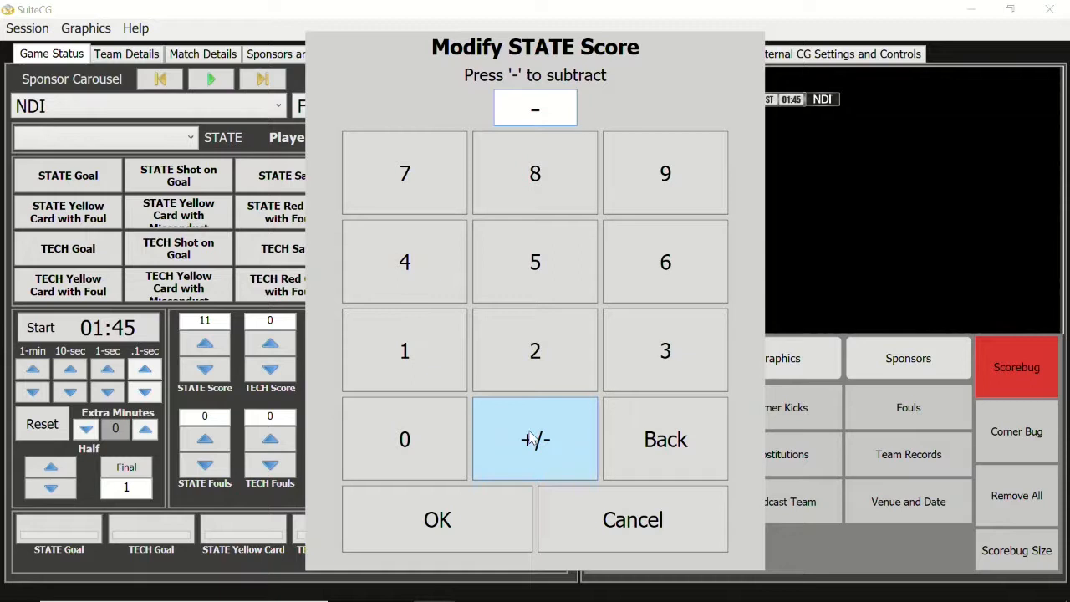
type("4")
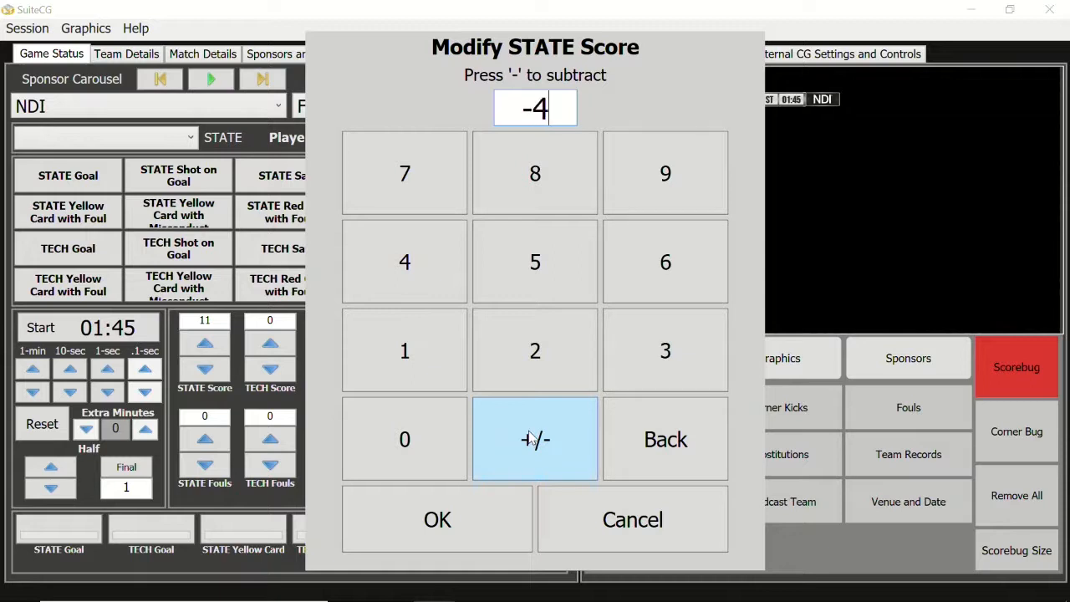
left_click(493, 518)
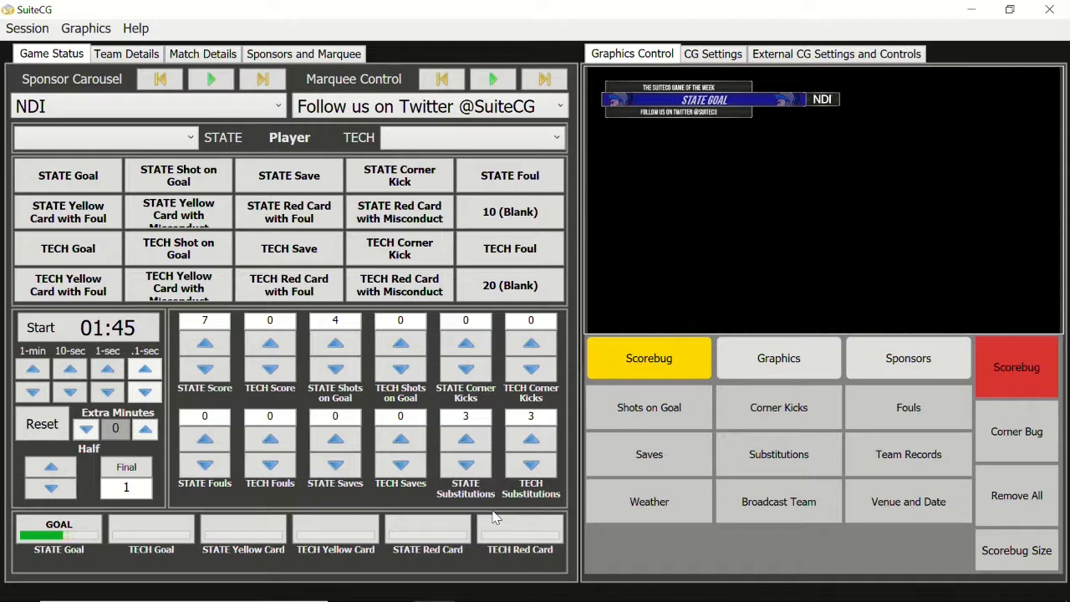
- Edit the STATE Goal macro in the Session Editor, setting TECH Goal to FALSE and STATE Yellow Card to CHANGE
left_click(27, 30)
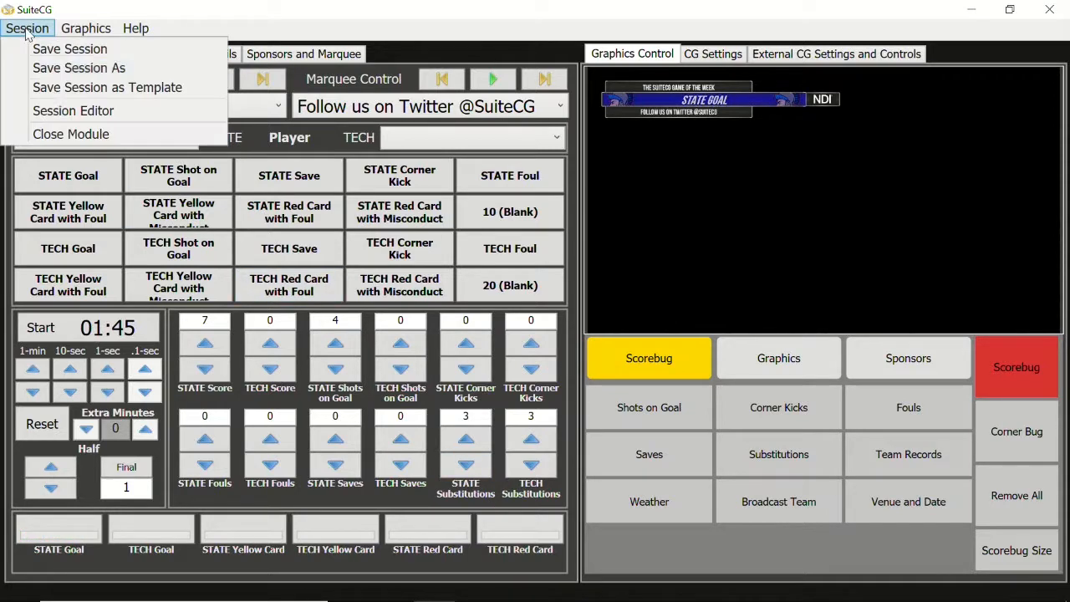
left_click(70, 119)
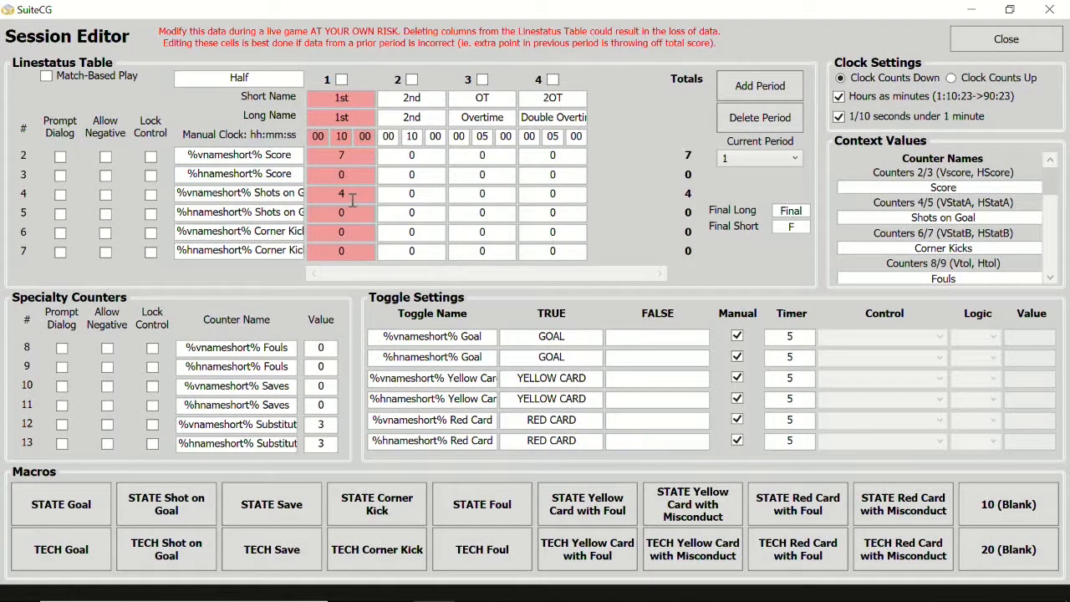
left_click(83, 518)
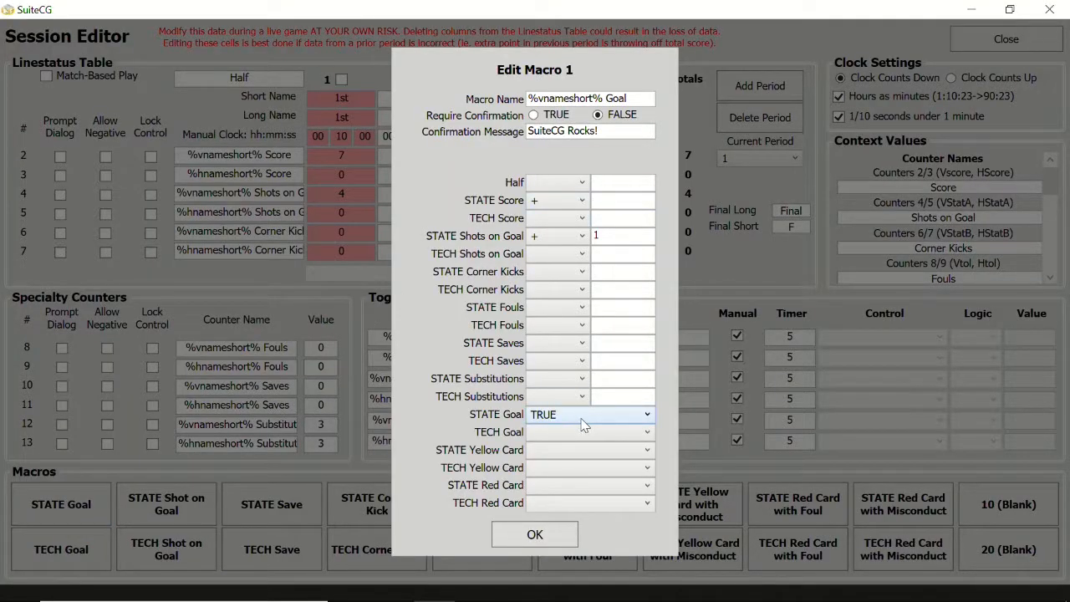
left_click(584, 418)
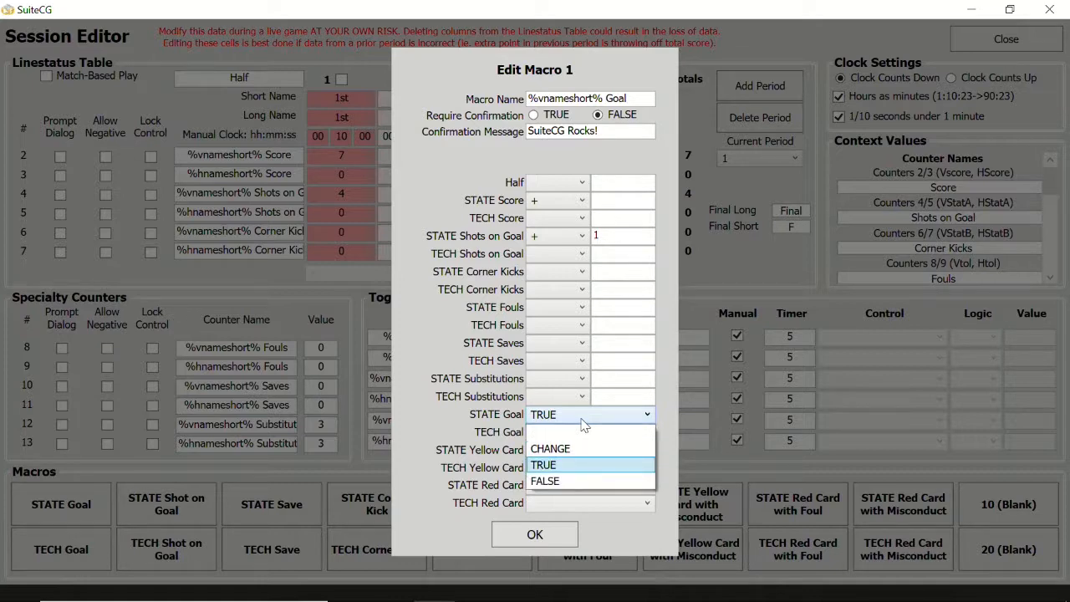
left_click(583, 423)
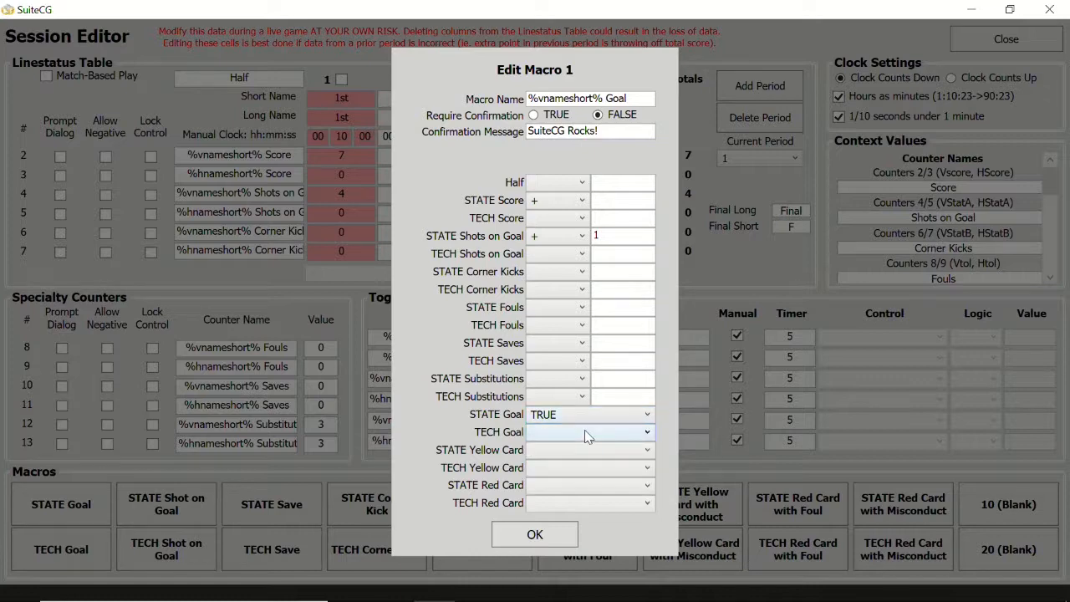
left_click(588, 435)
left_click(585, 498)
left_click(573, 453)
left_click(567, 485)
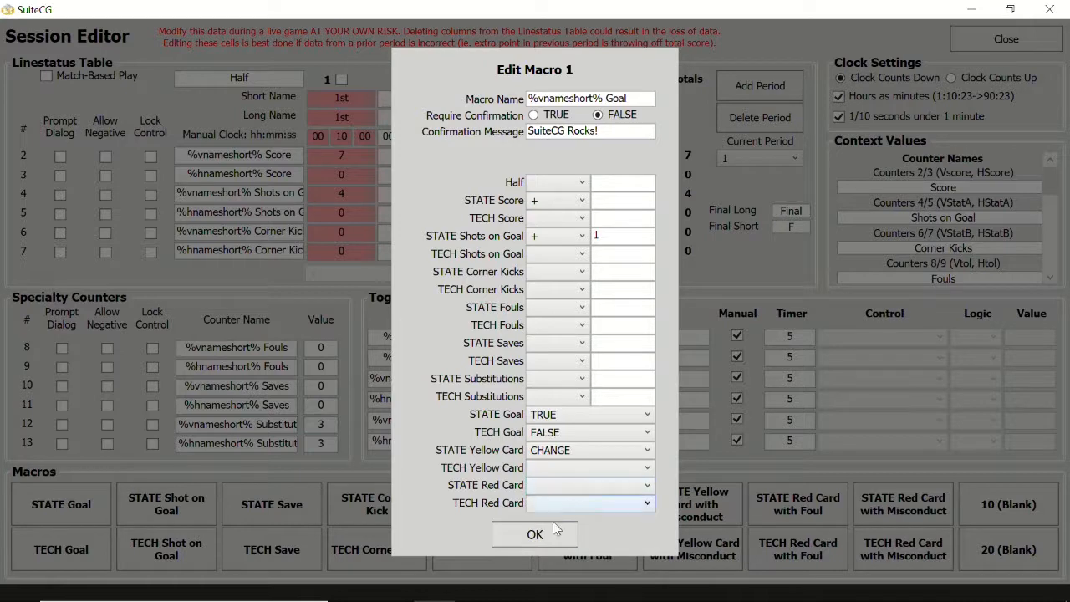
left_click(534, 535)
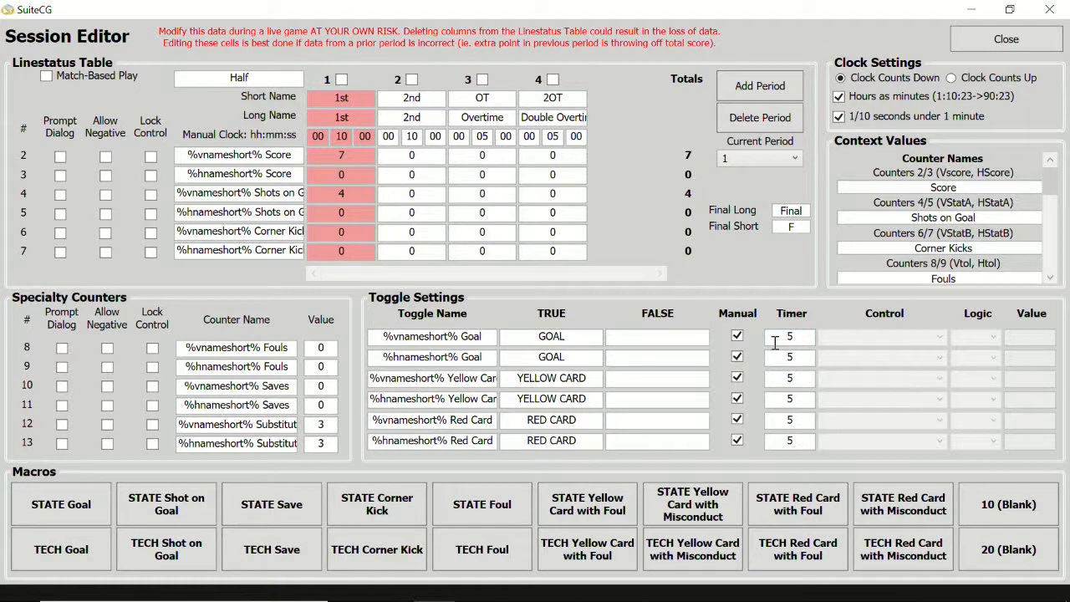
- Set the timers of the TECH Goal and STATE Yellow Card toggles to 0 and close the Session Editor
double_click(779, 359)
type("0")
left_click_drag(794, 378, 780, 379)
type("0")
left_click(804, 359)
left_click(1000, 46)
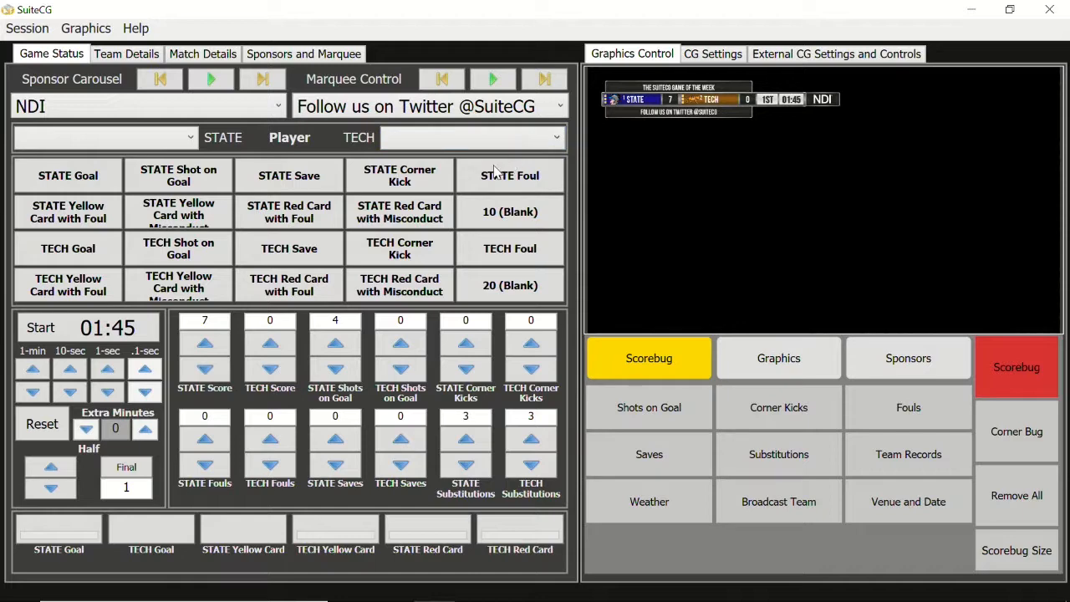
- Run the STATE Goal macro on the game screen, adding 5 to the STATE score
left_click(101, 182)
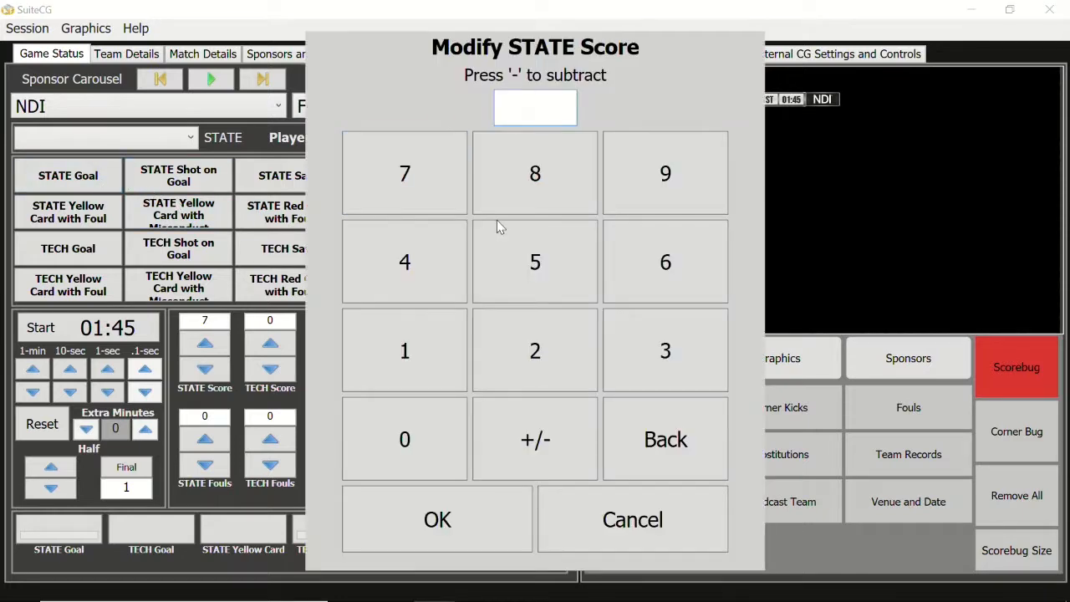
left_click(535, 265)
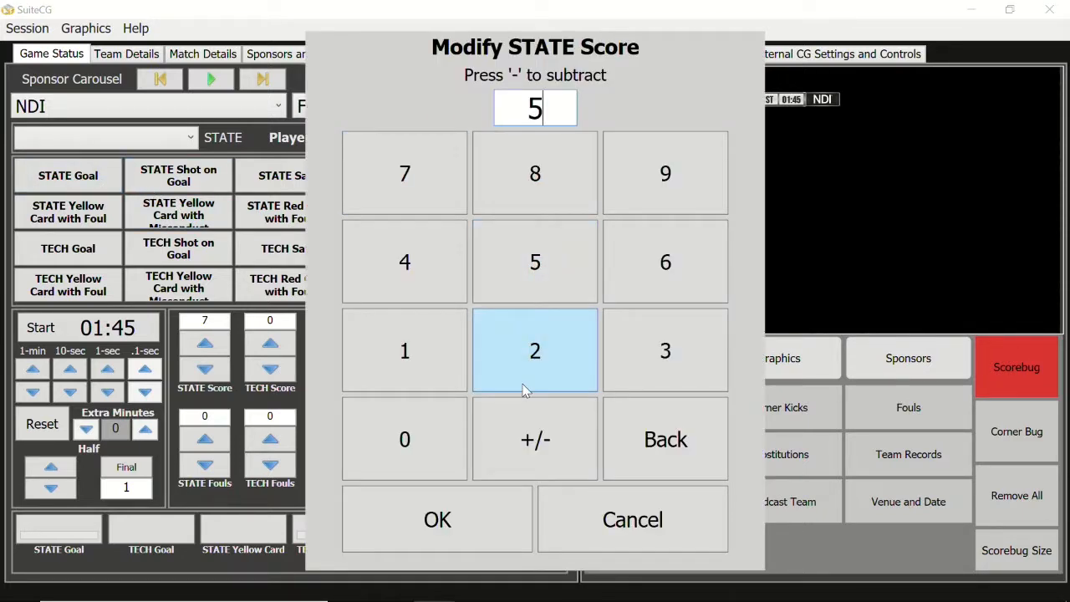
left_click(478, 521)
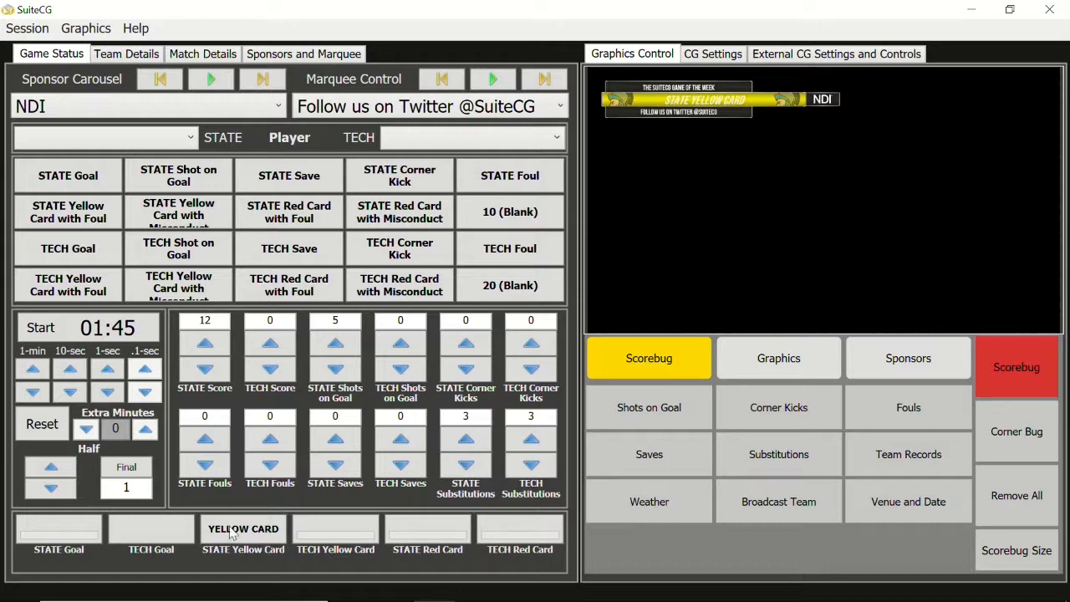
- Turn on the TECH Goal toggle and run the STATE Goal macro again with 5 added to the STATE score
left_click(174, 539)
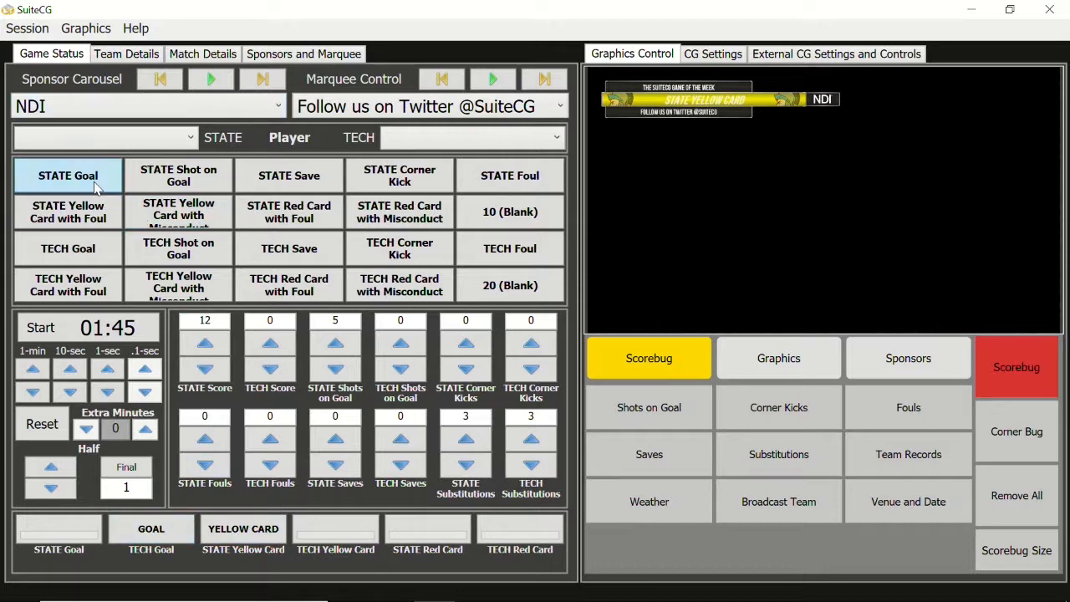
left_click(205, 320)
left_click(532, 264)
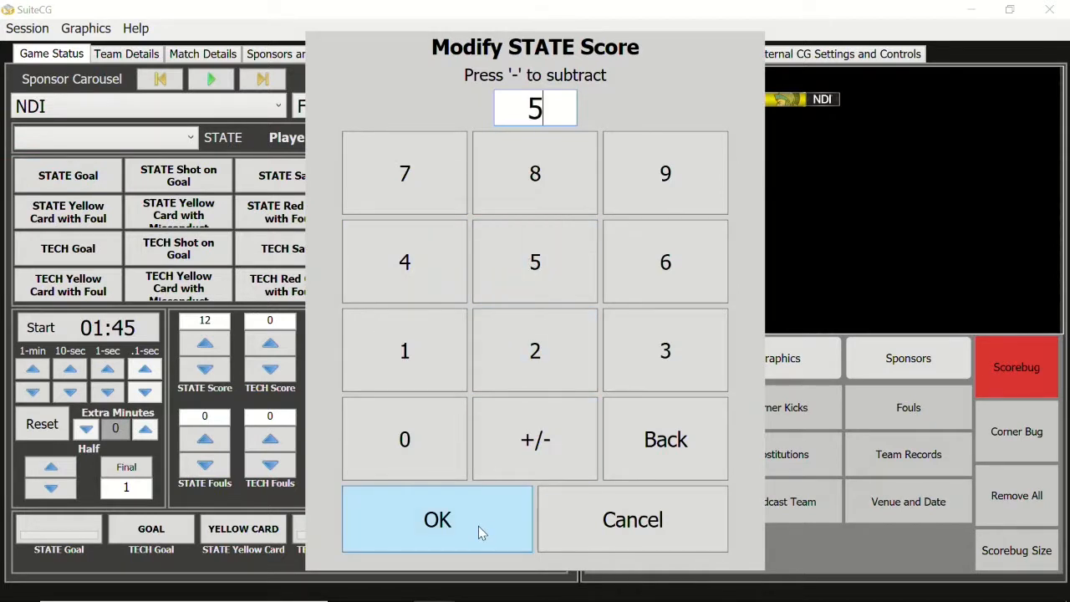
left_click(478, 526)
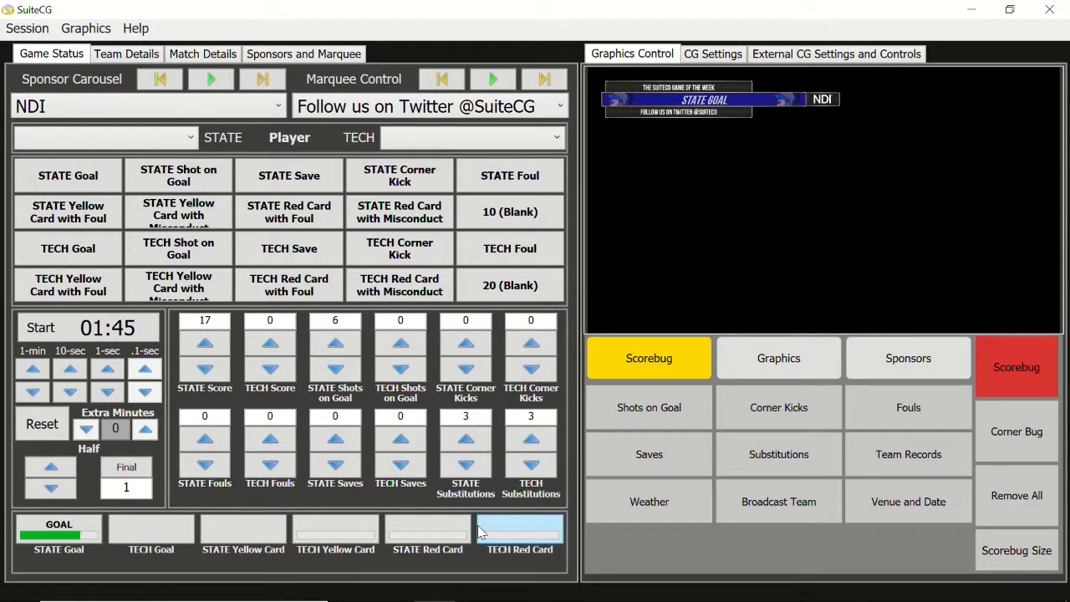